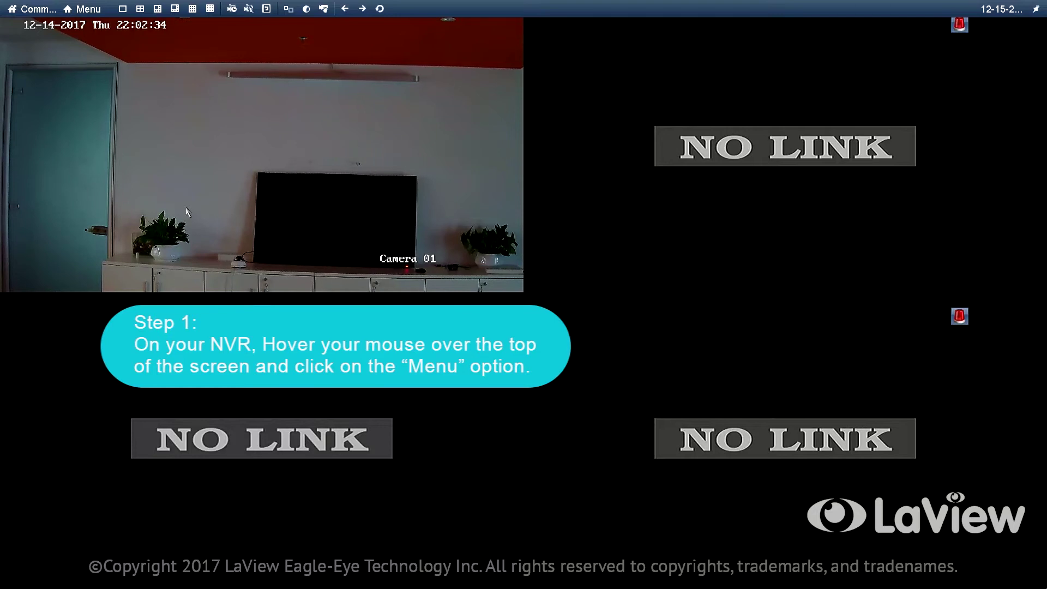
Open the hidden password reset form from the main menu's login prompt, and dismiss it to check the recorder's full system date.
{"action": "double_click", "coordinate": [187, 212]}
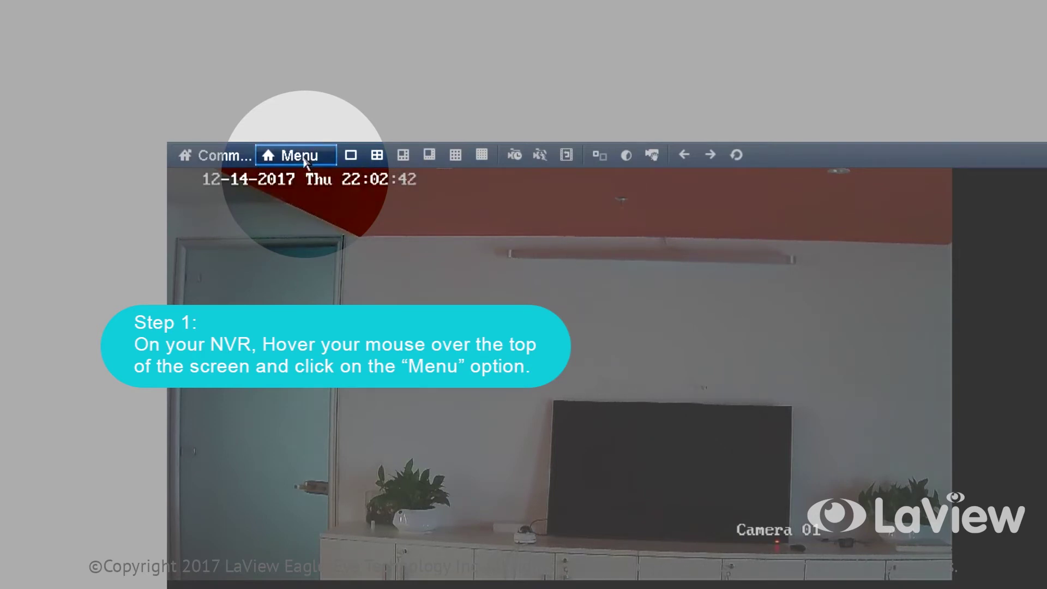
{"action": "left_click", "coordinate": [299, 155]}
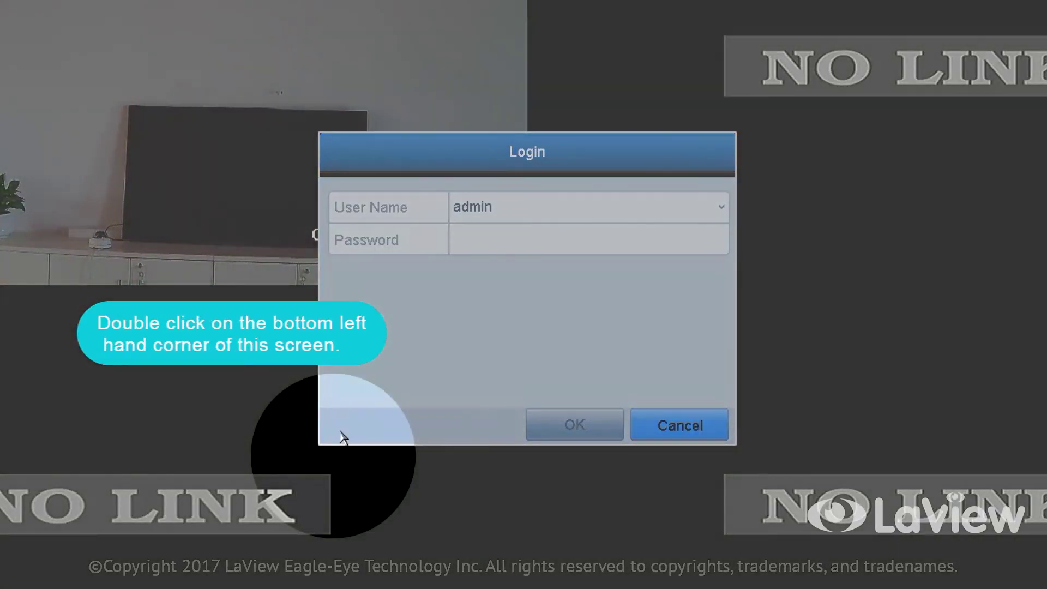
{"action": "double_click", "coordinate": [326, 433]}
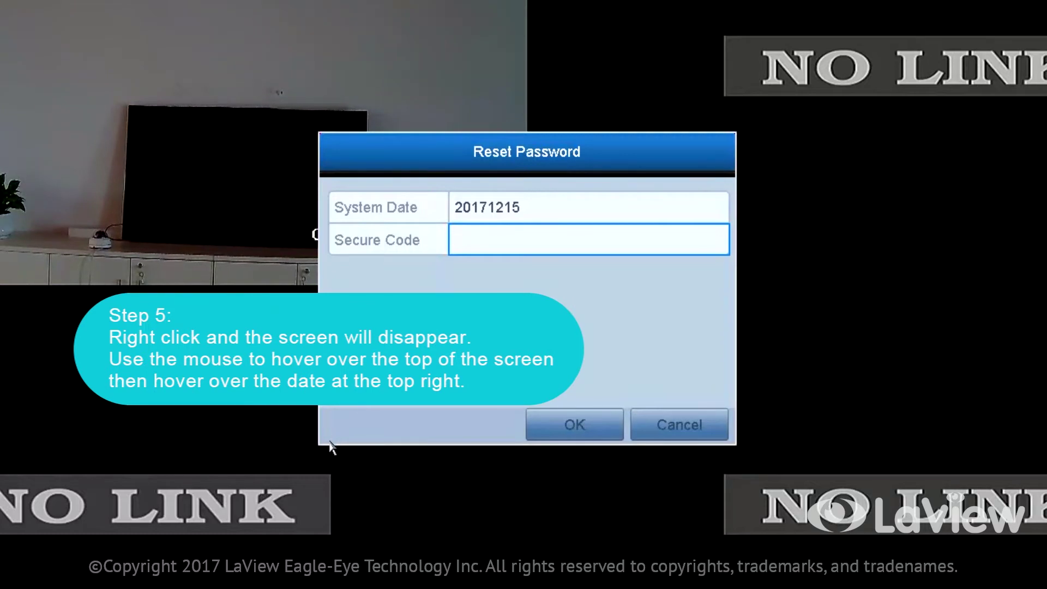
{"action": "right_click", "coordinate": [327, 349]}
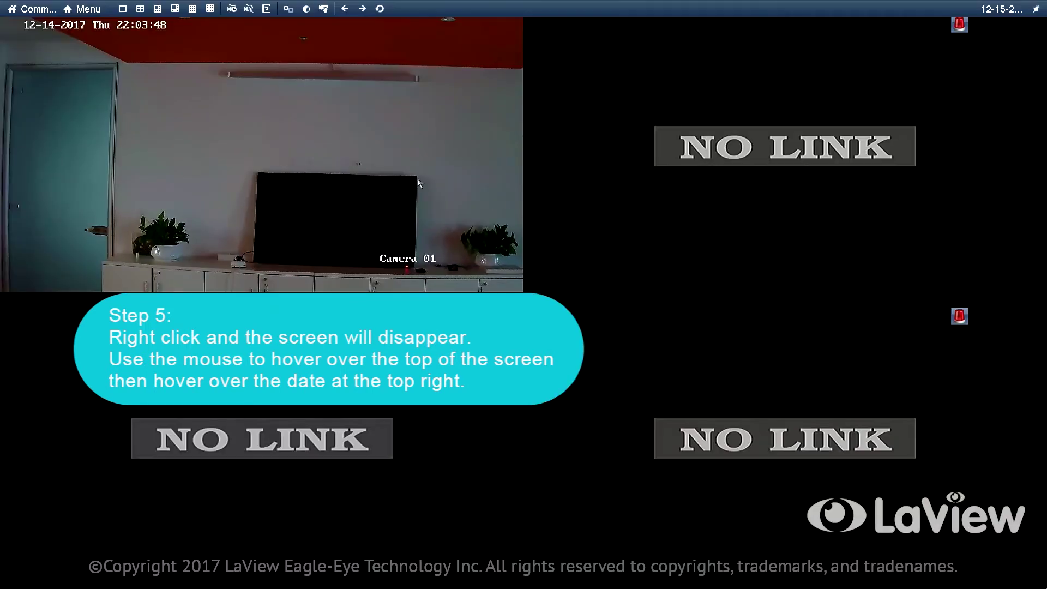
{"action": "mouse_move", "coordinate": [1007, 11]}
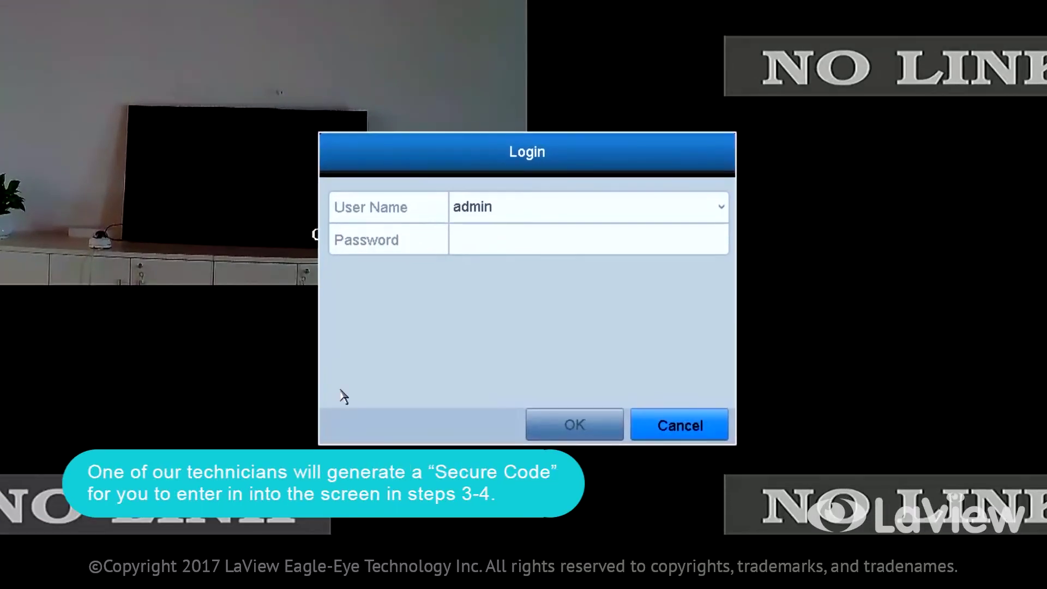
Reopen the password reset form from the login prompt and submit the secure code supplied by the technician.
{"action": "left_click", "coordinate": [327, 431]}
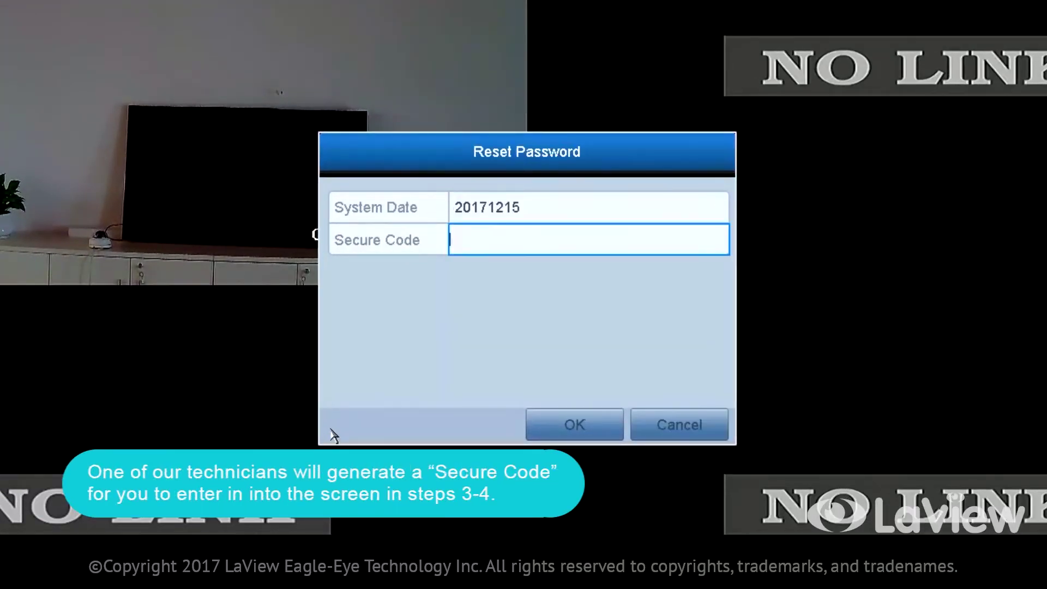
{"action": "left_click", "coordinate": [492, 243]}
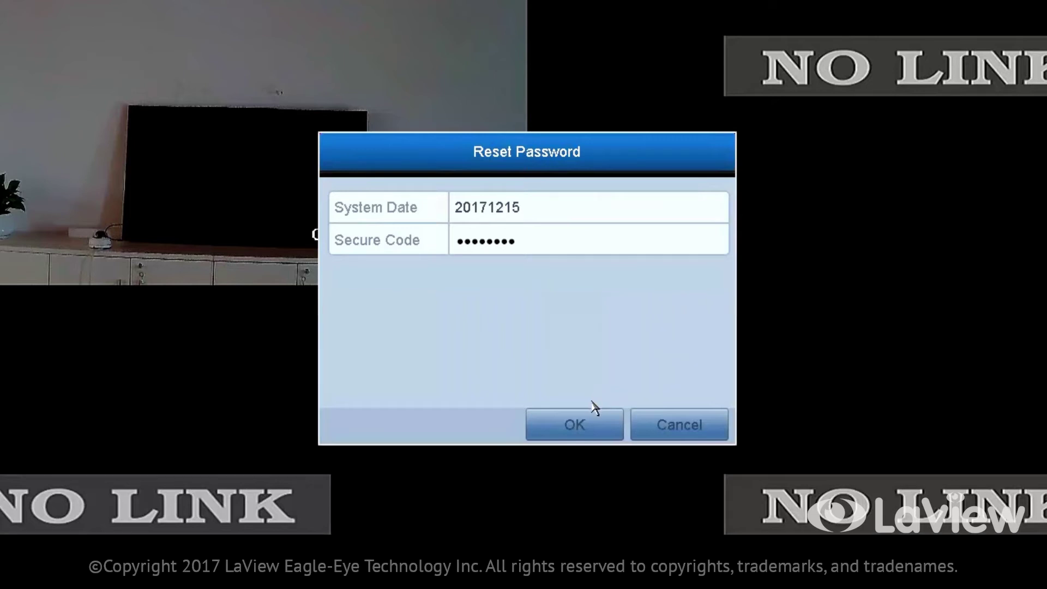
{"action": "left_click", "coordinate": [589, 419]}
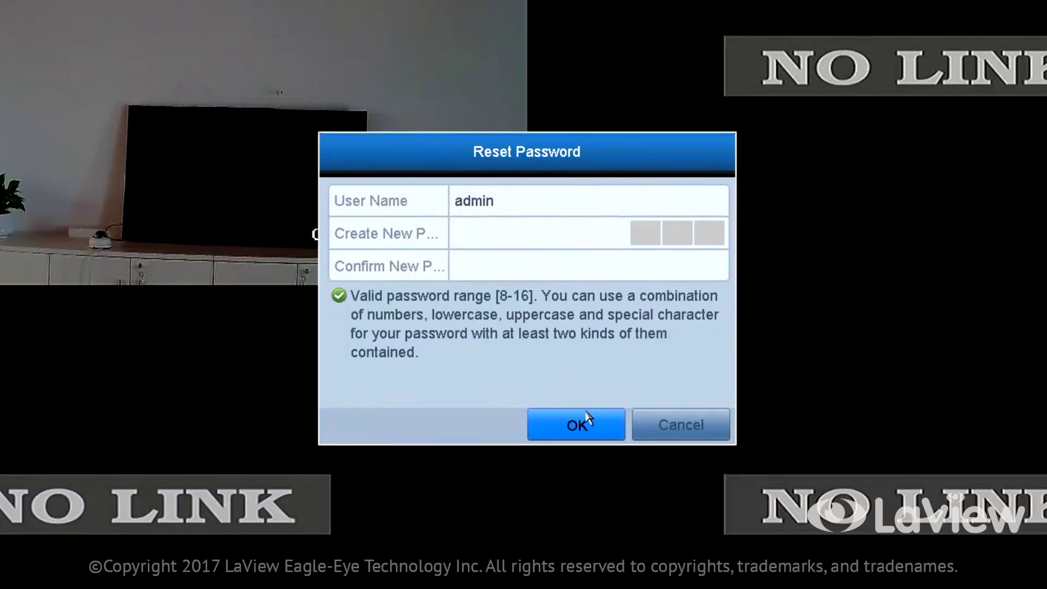
Enter and confirm a new password for the admin account, submit the reset and acknowledge it.
{"action": "left_click", "coordinate": [529, 235]}
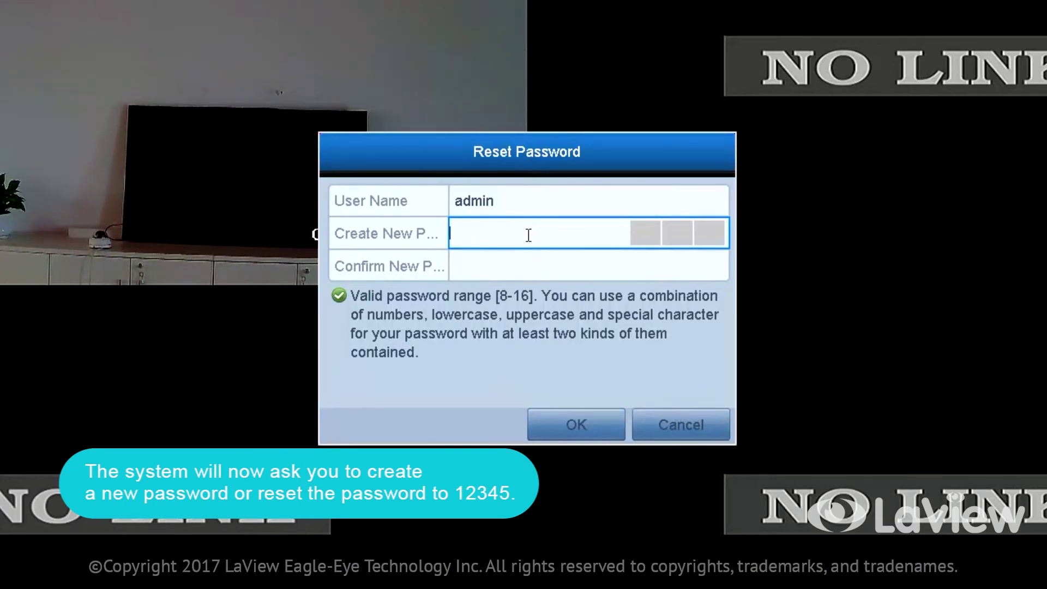
{"action": "left_click", "coordinate": [529, 235]}
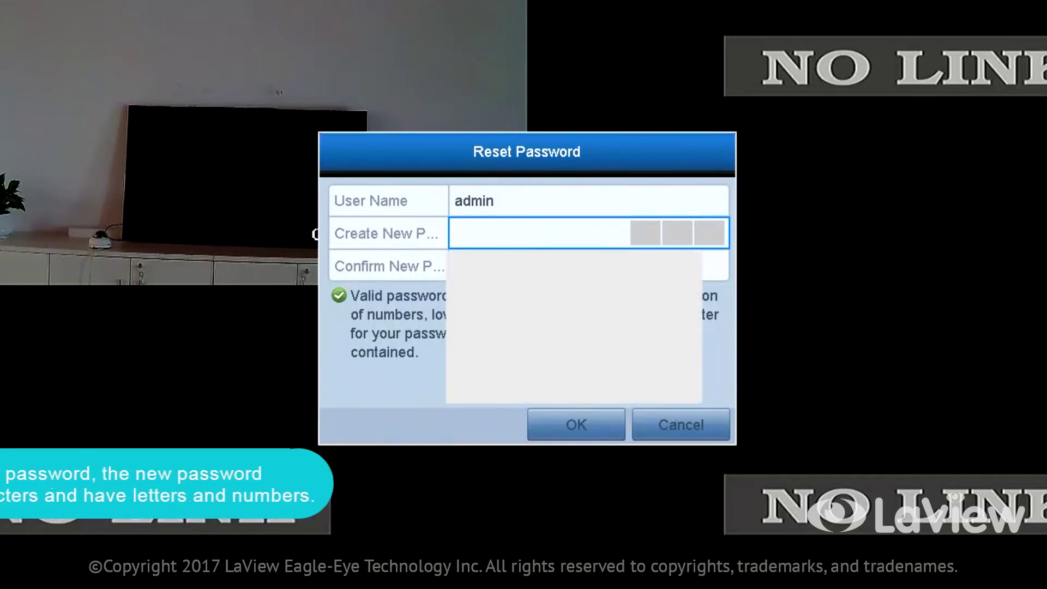
{"action": "type", "text": "***********"}
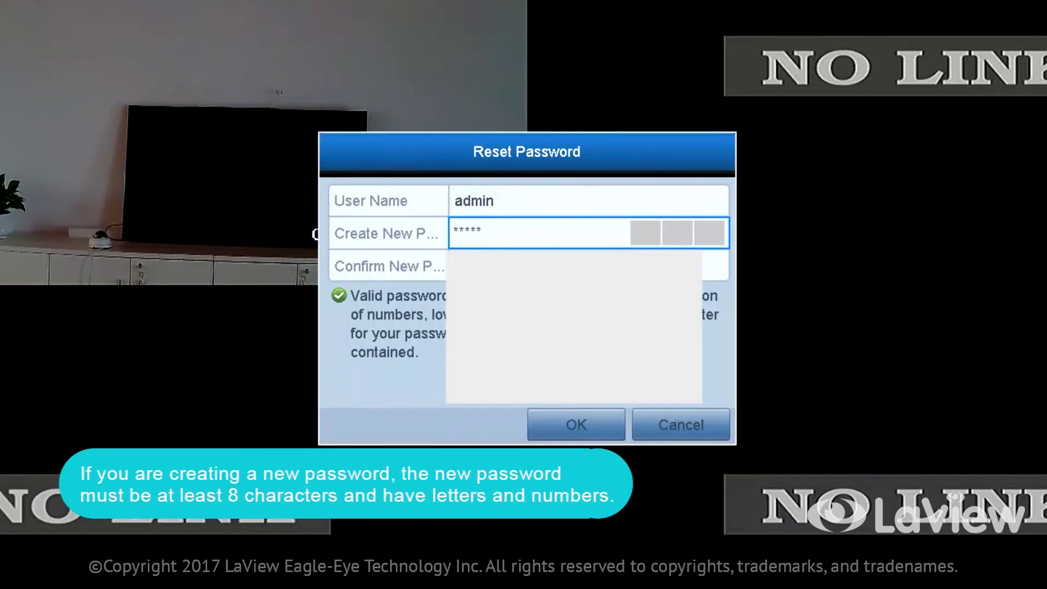
{"action": "left_click", "coordinate": [425, 267]}
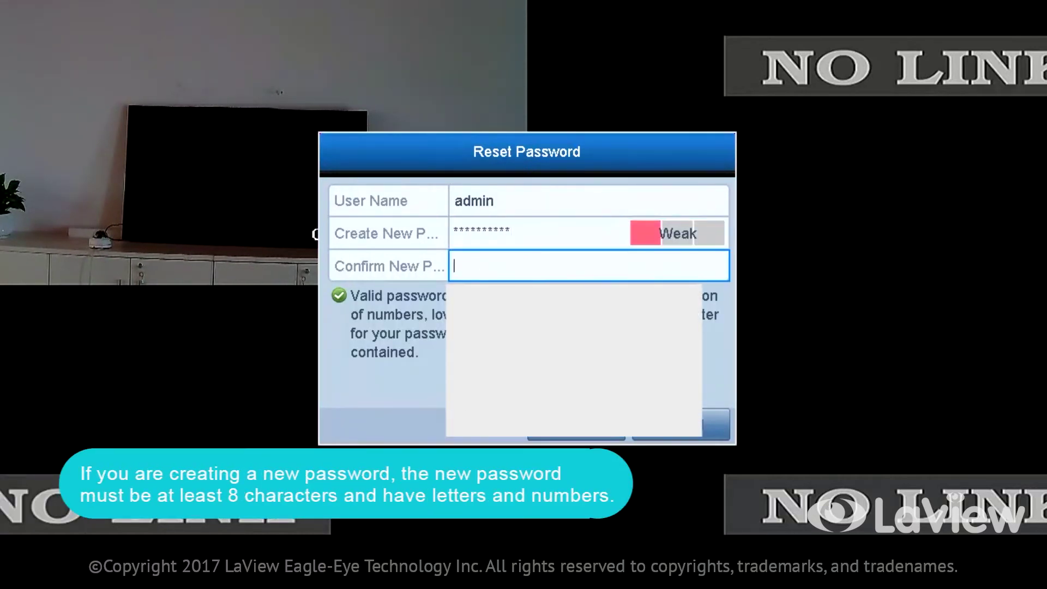
{"action": "type", "text": "**********"}
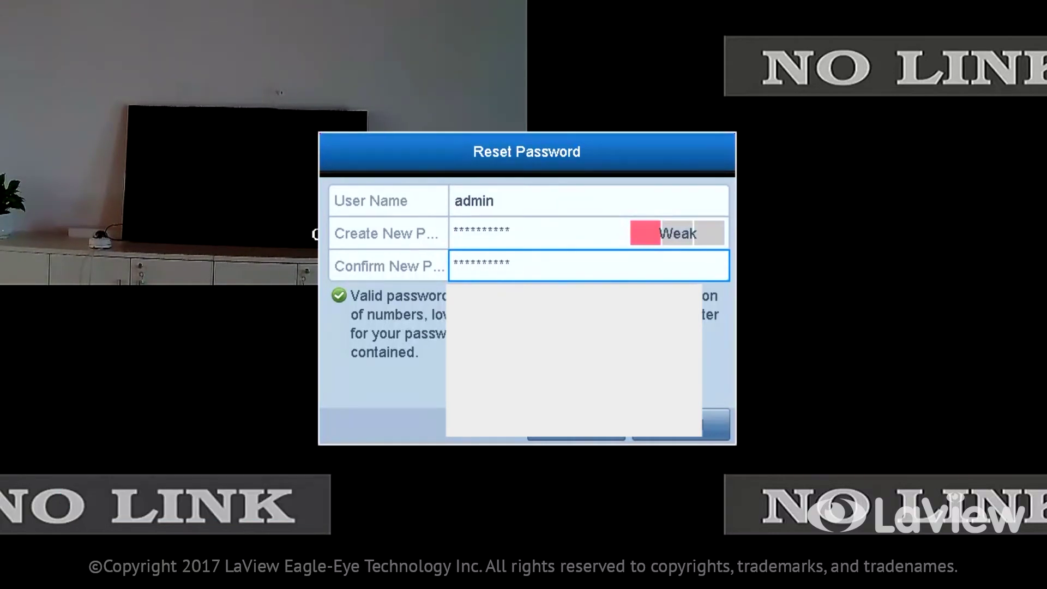
{"action": "left_click", "coordinate": [668, 414]}
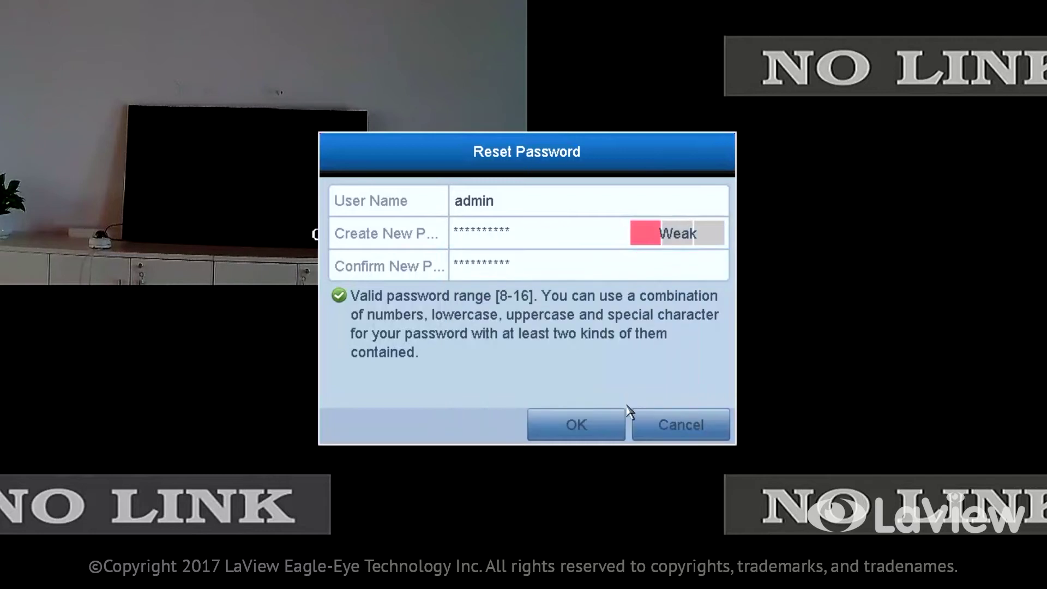
{"action": "left_click", "coordinate": [600, 420]}
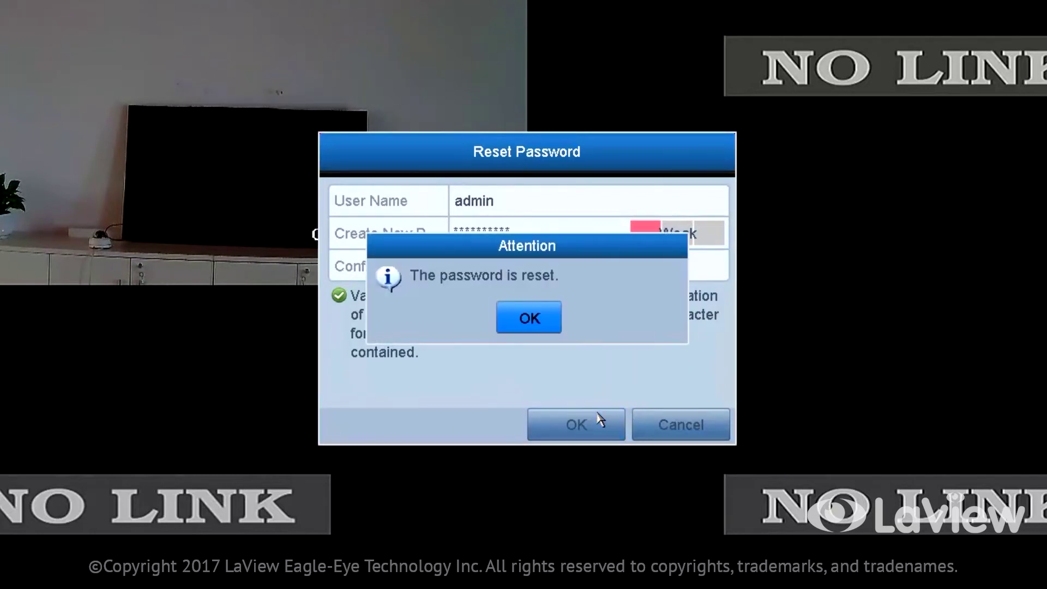
{"action": "left_click", "coordinate": [536, 319]}
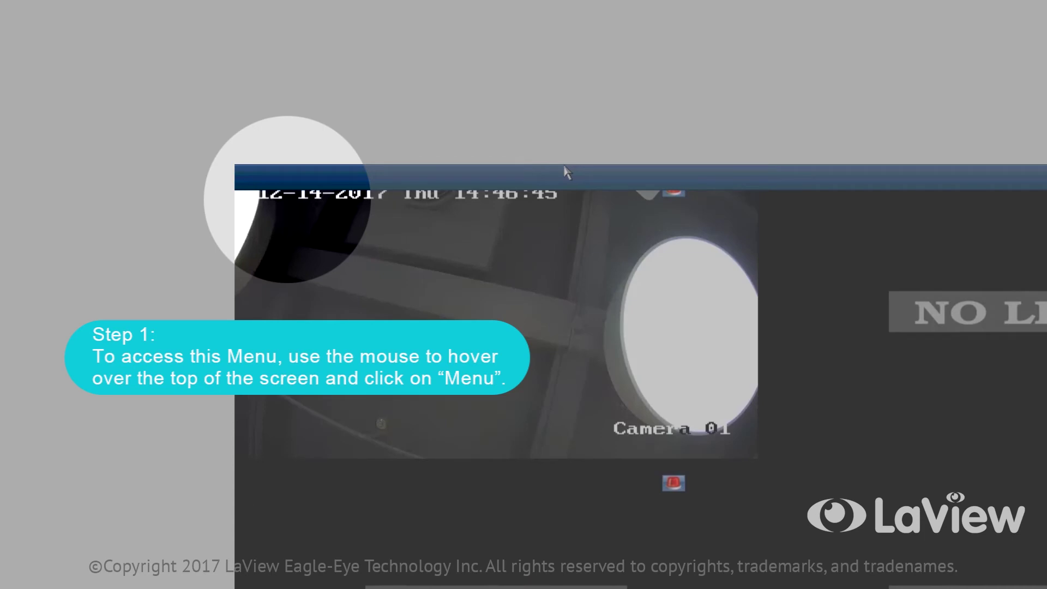
Open the recording parameters and examine Camera 01's encoding settings, including stream type, resolution, bitrate type and frame rate.
{"action": "mouse_move", "coordinate": [567, 172]}
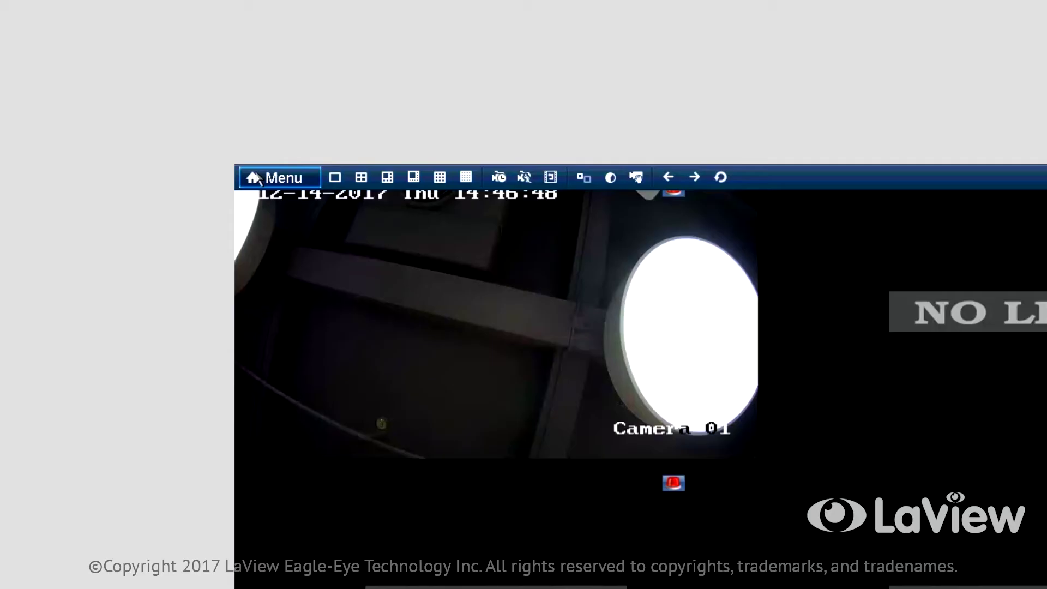
{"action": "left_click", "coordinate": [258, 179]}
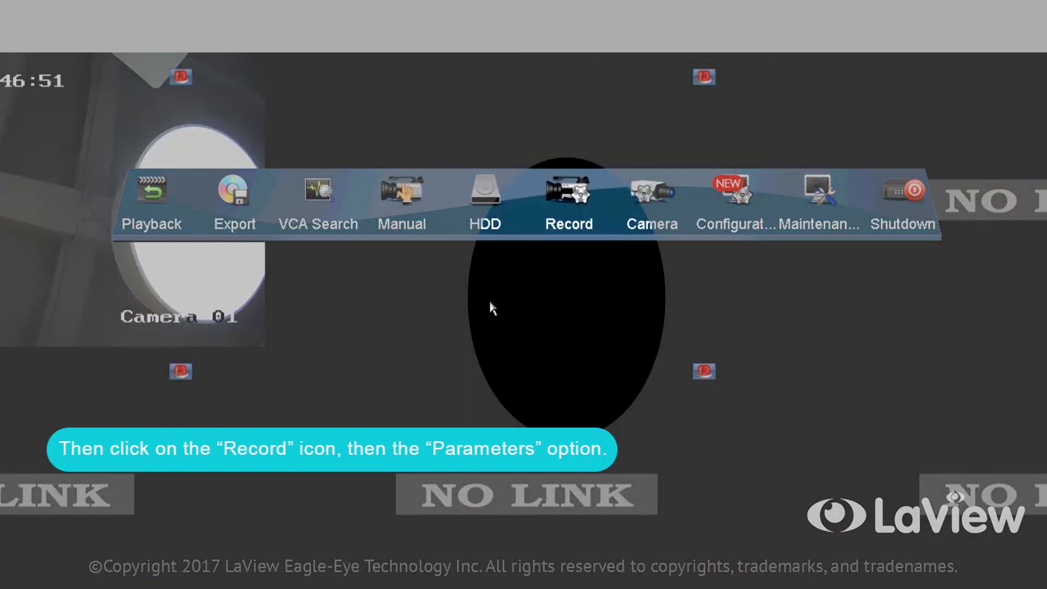
{"action": "left_click", "coordinate": [567, 218]}
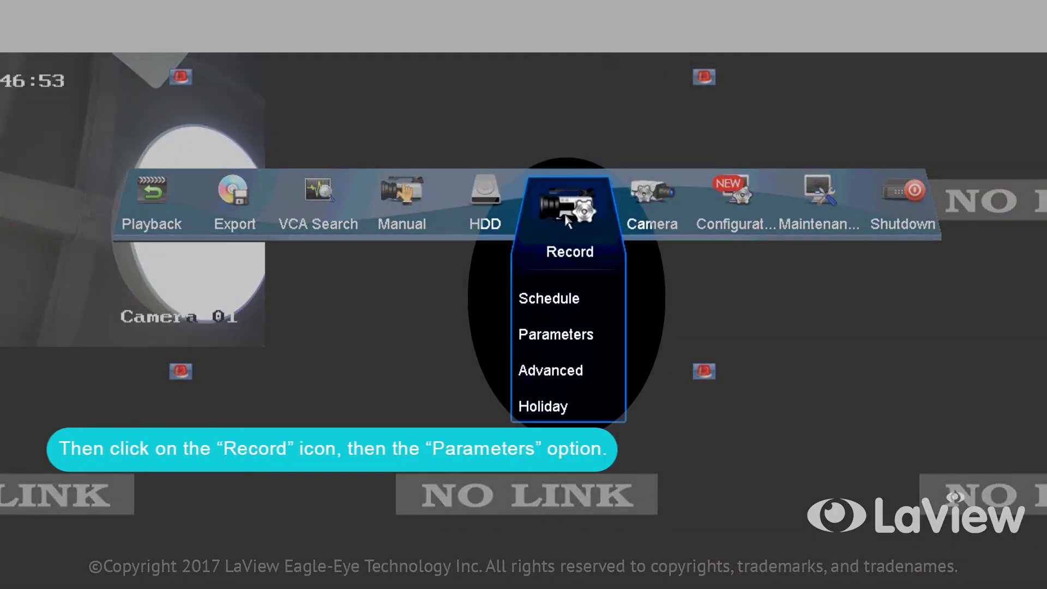
{"action": "left_click", "coordinate": [569, 335]}
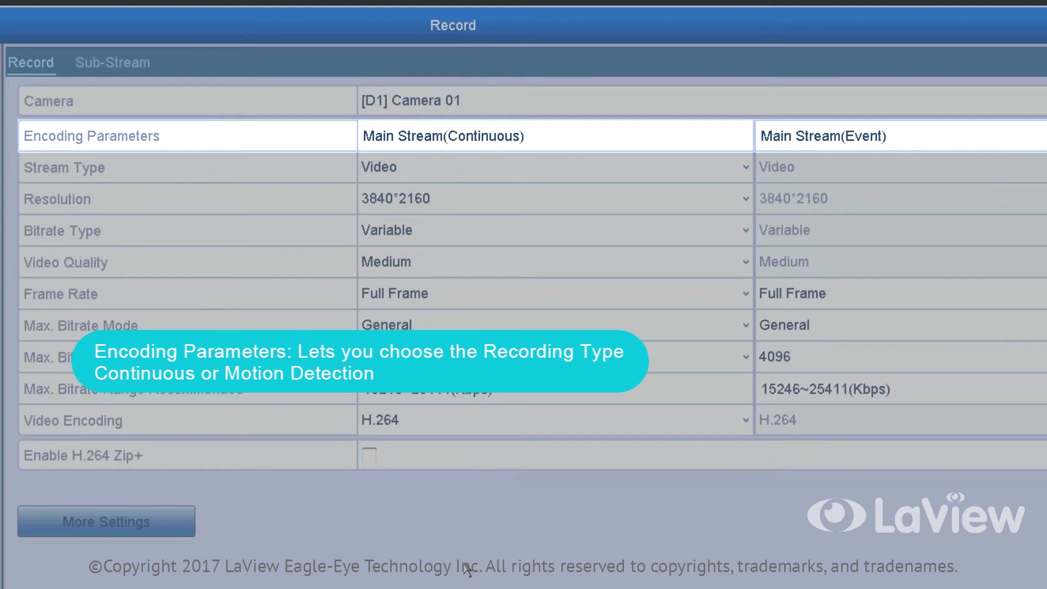
{"action": "key", "text": "Down"}
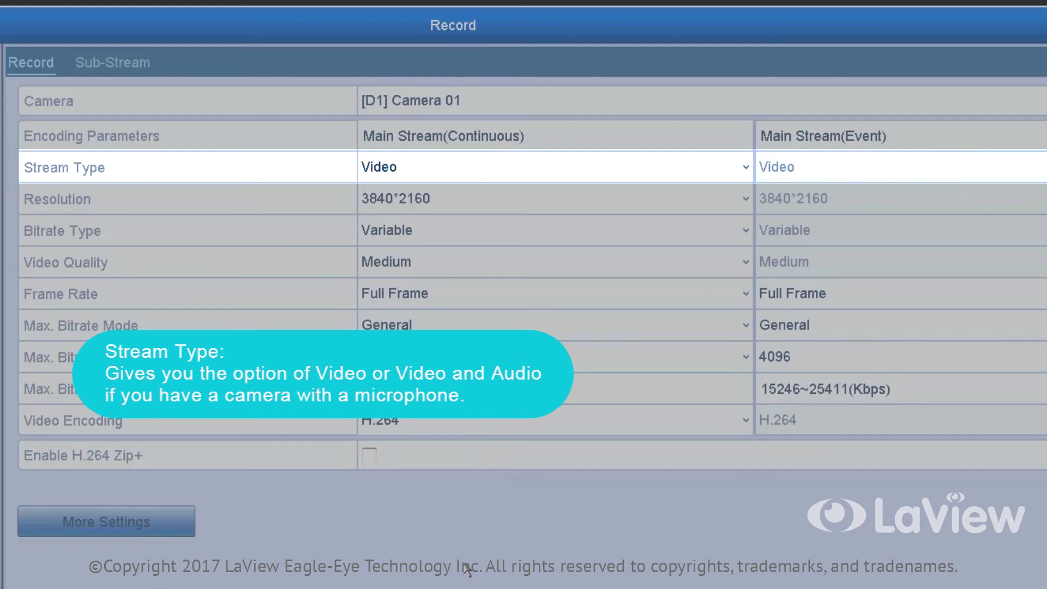
{"action": "key", "text": "Down"}
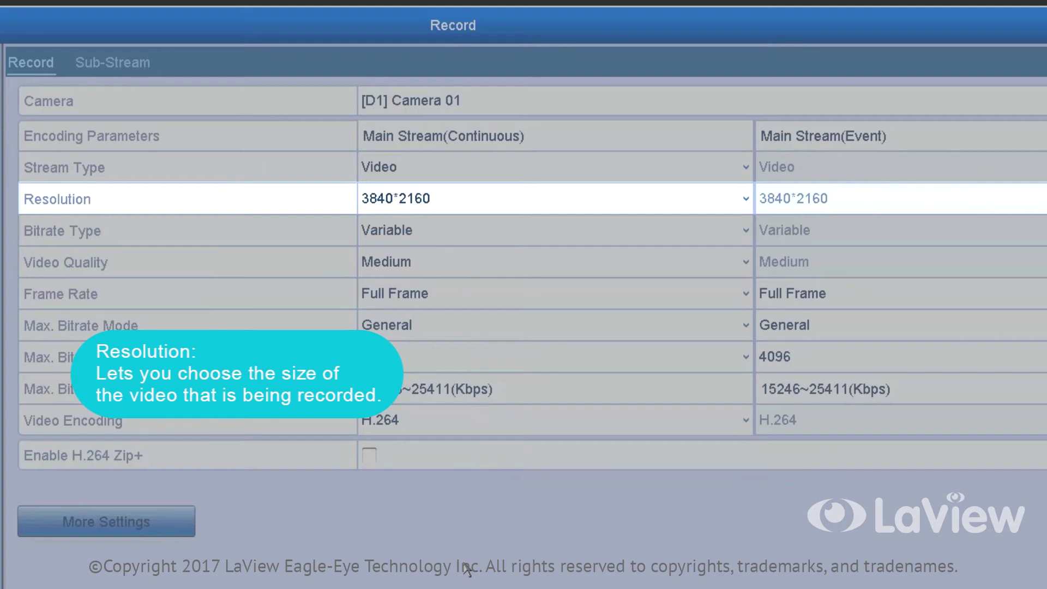
{"action": "key", "text": "Down"}
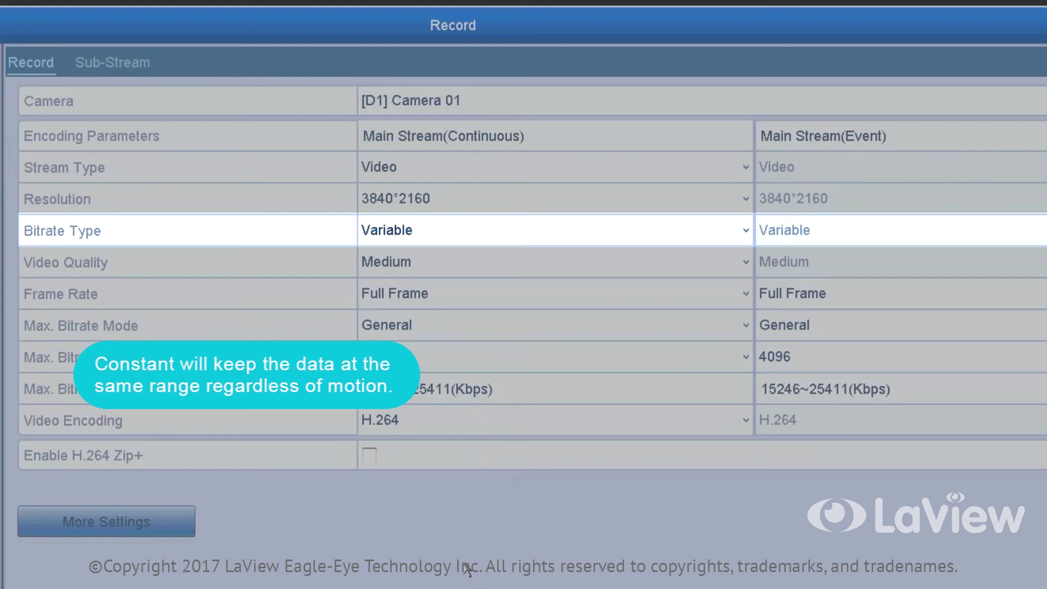
{"action": "key", "text": "Down"}
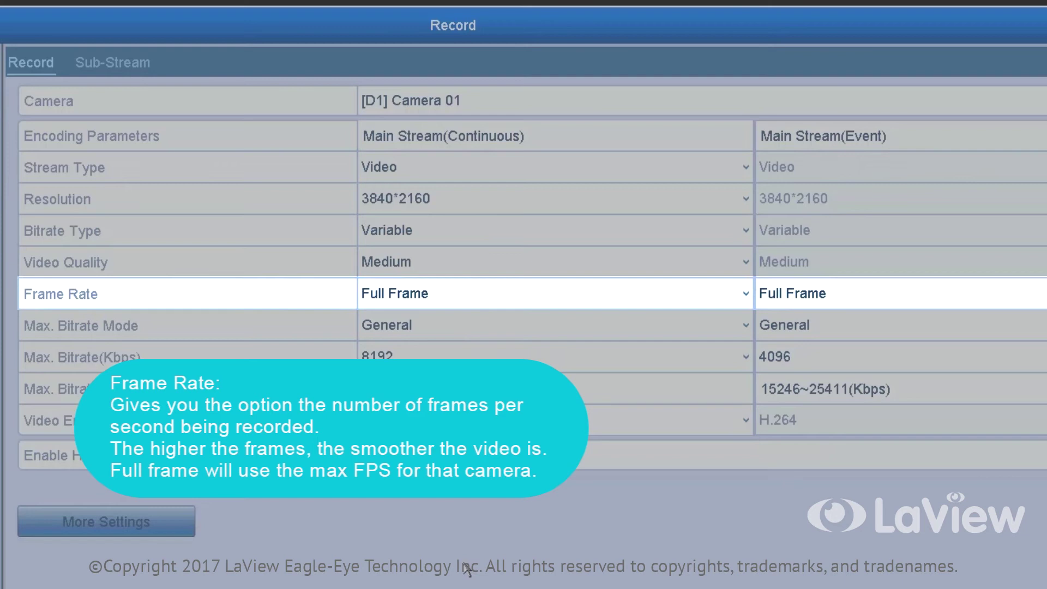
{"action": "key", "text": "Down"}
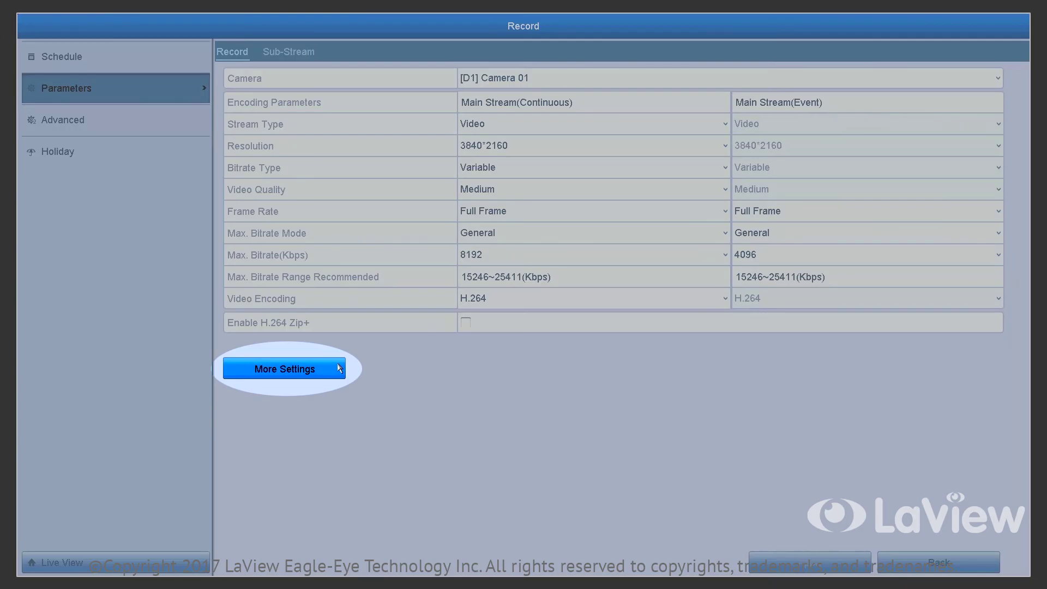
Open the additional recording settings for Camera 01 and review the pre-record, post-record, expired time, record audio and video stream options.
{"action": "left_click", "coordinate": [338, 369]}
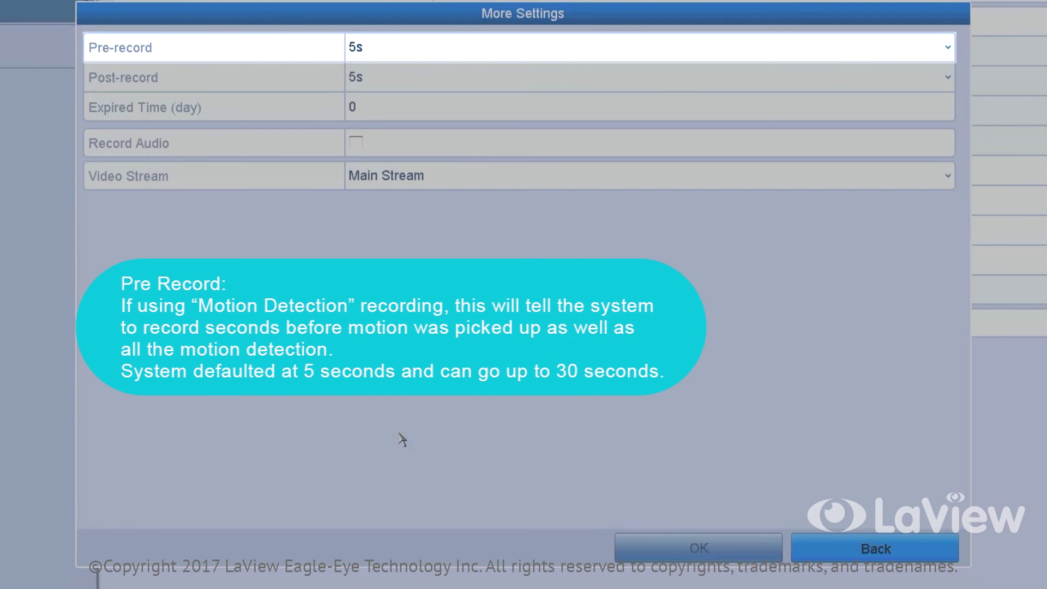
{"action": "key", "text": "Down"}
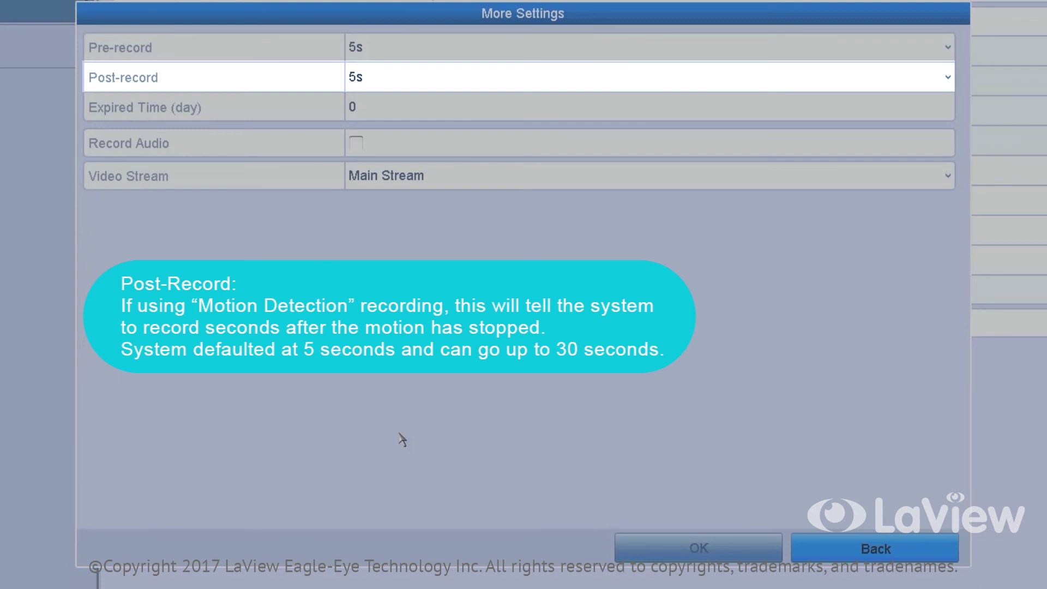
{"action": "key", "text": "Down"}
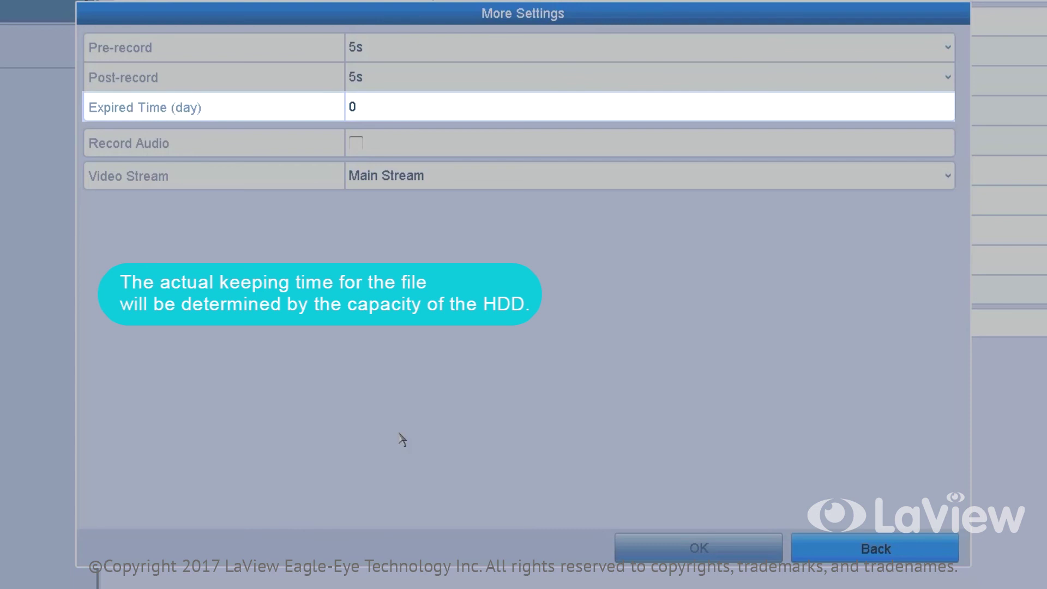
{"action": "key", "text": "Down"}
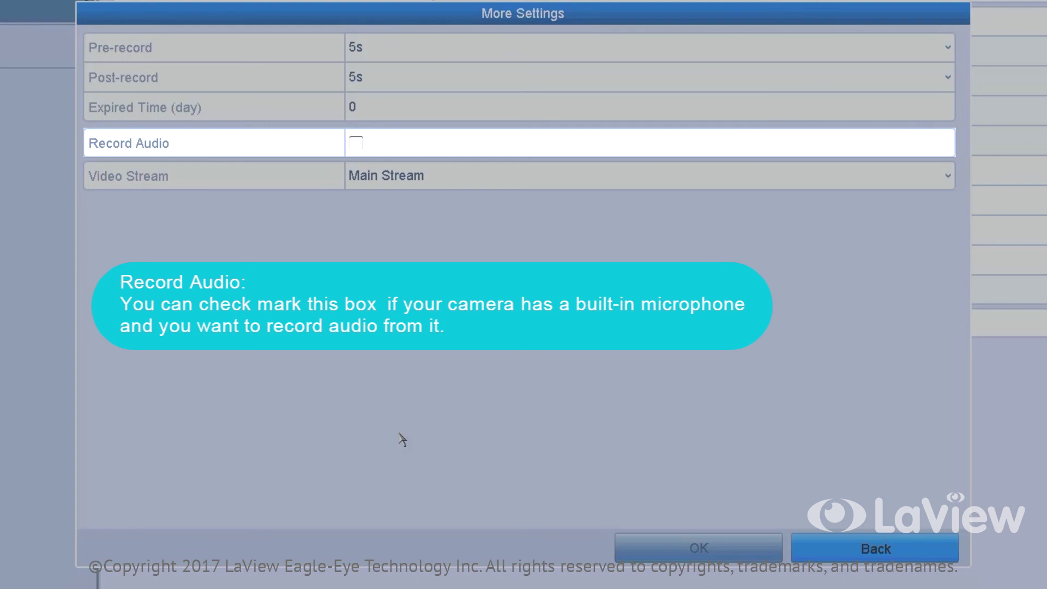
{"action": "key", "text": "Down"}
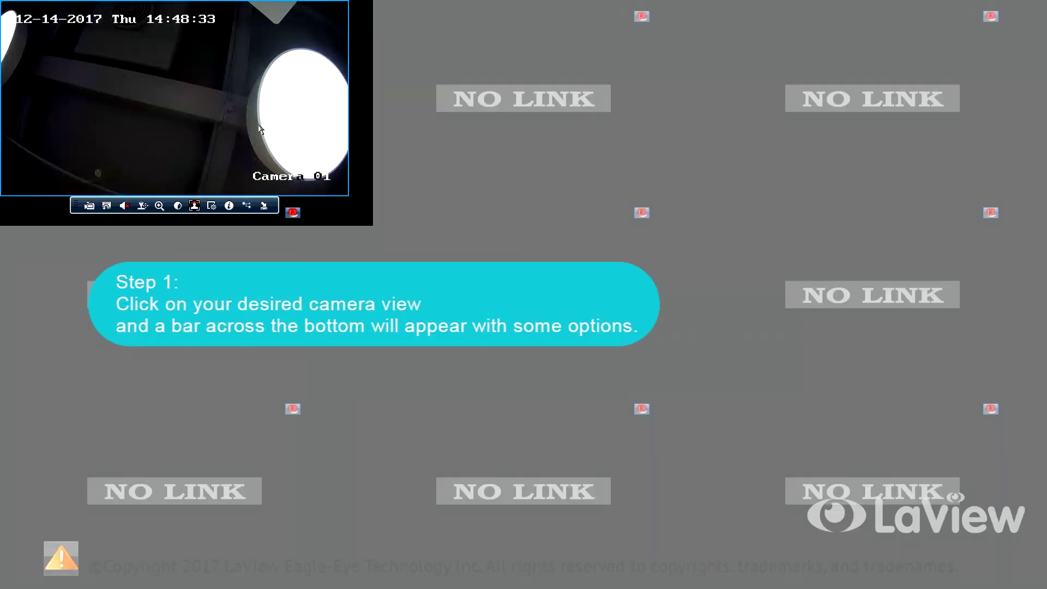
Show Camera 01 full screen and use Digital Zoom to magnify the middle of the picture and return to the full view.
{"action": "double_click", "coordinate": [260, 129]}
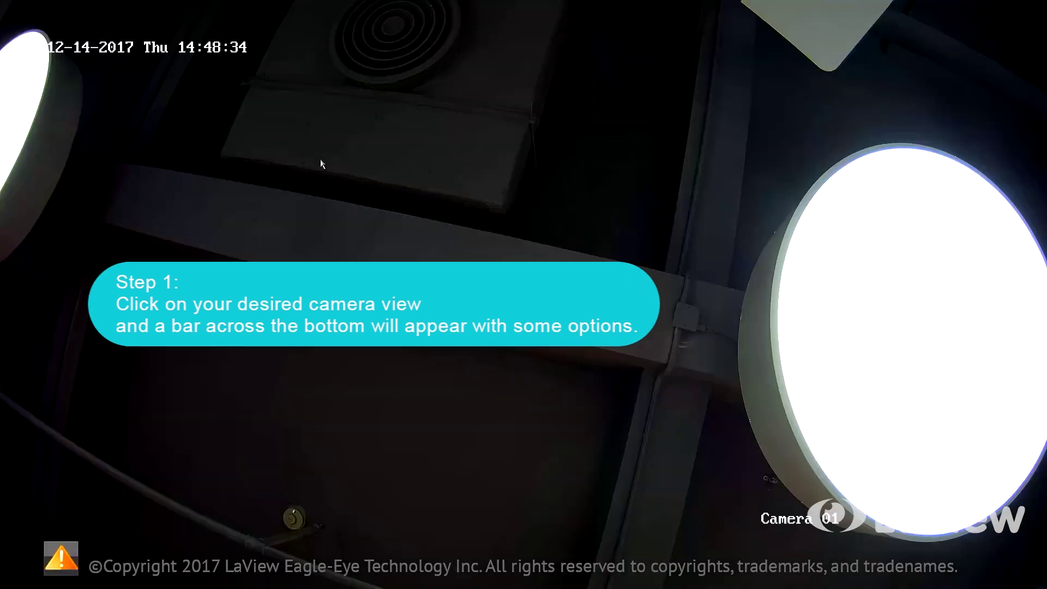
{"action": "left_click", "coordinate": [396, 225]}
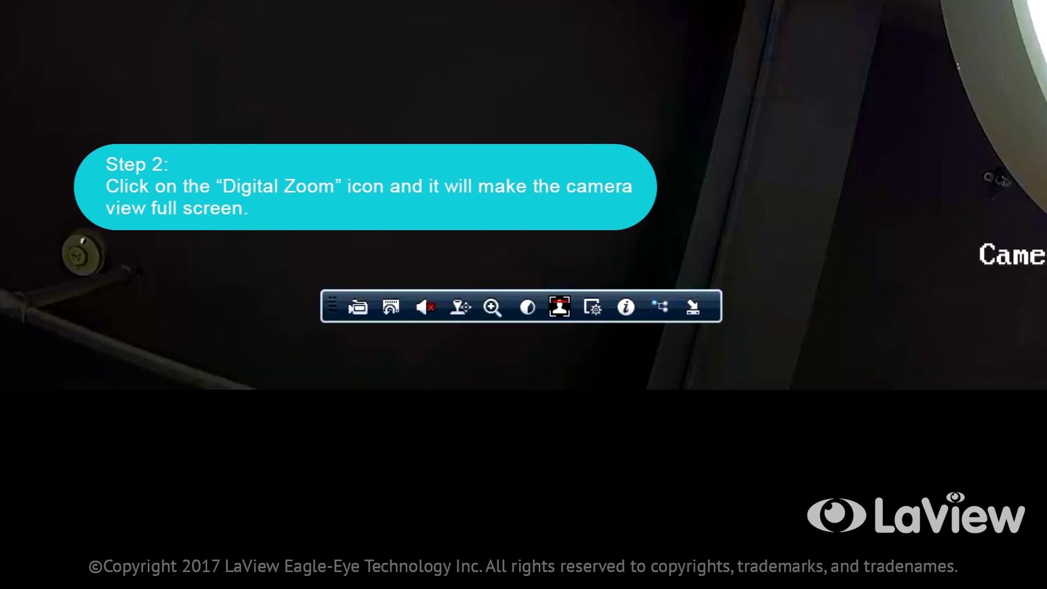
{"action": "left_click", "coordinate": [493, 308]}
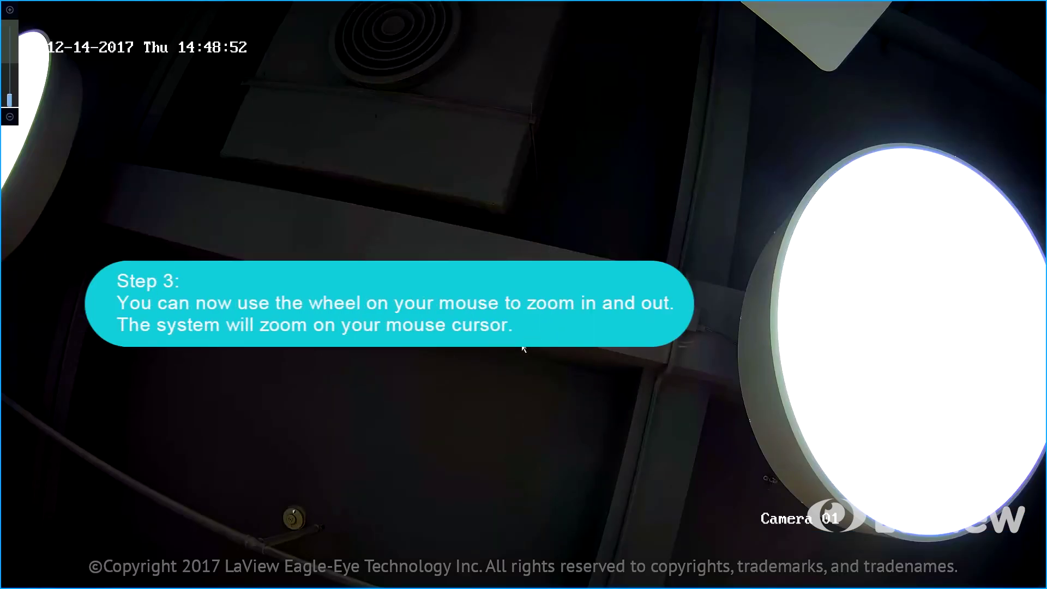
{"action": "scroll", "coordinate": [522, 349], "scroll_direction": "up", "scroll_amount": 6}
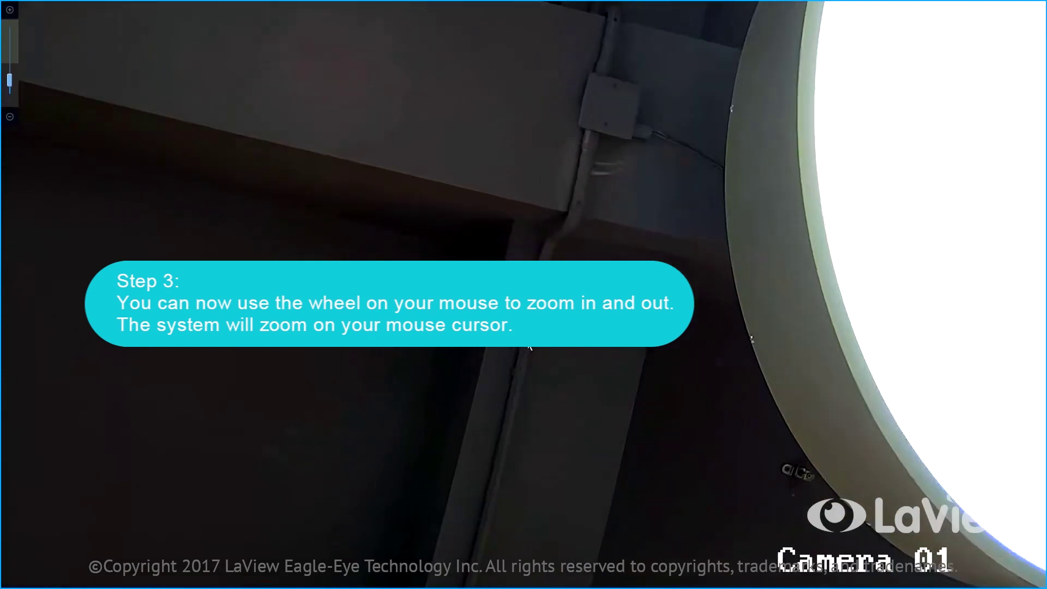
{"action": "scroll", "coordinate": [536, 348], "scroll_direction": "up", "scroll_amount": 2}
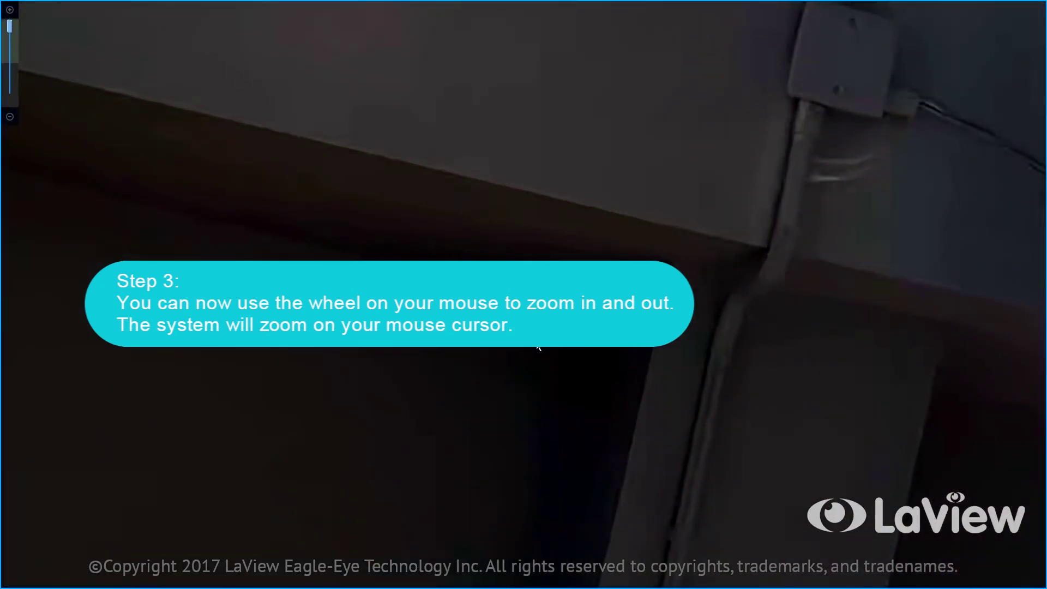
{"action": "scroll", "coordinate": [541, 348], "scroll_direction": "down", "scroll_amount": 8}
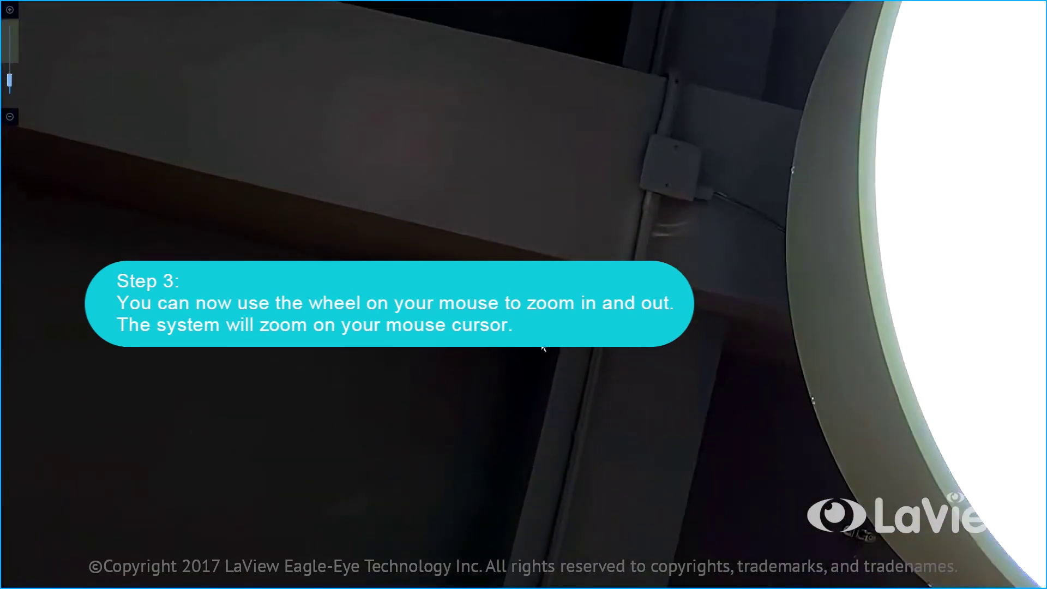
{"action": "scroll", "coordinate": [544, 349], "scroll_direction": "down", "scroll_amount": 2}
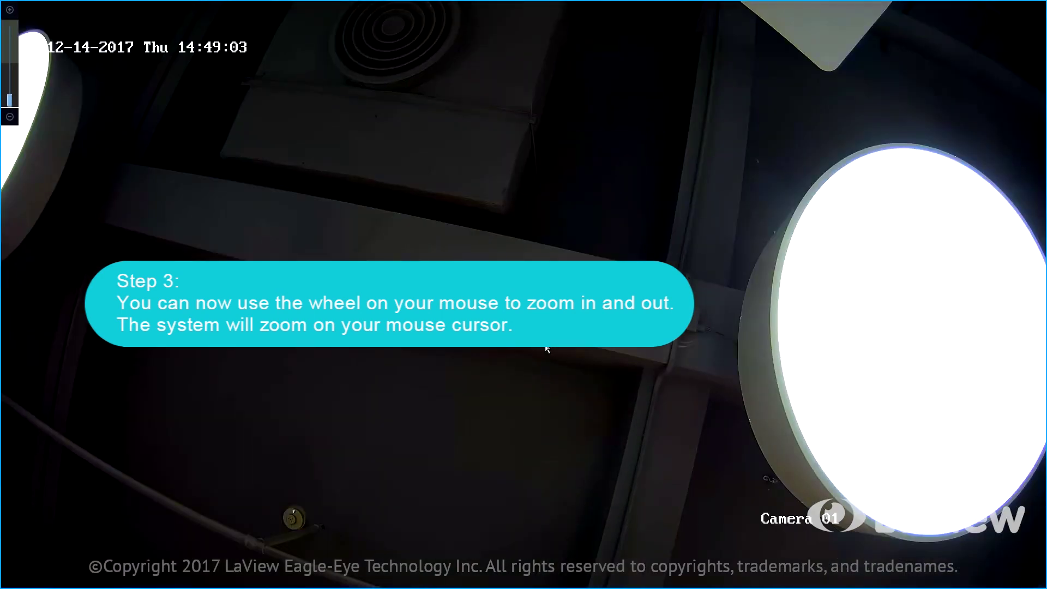